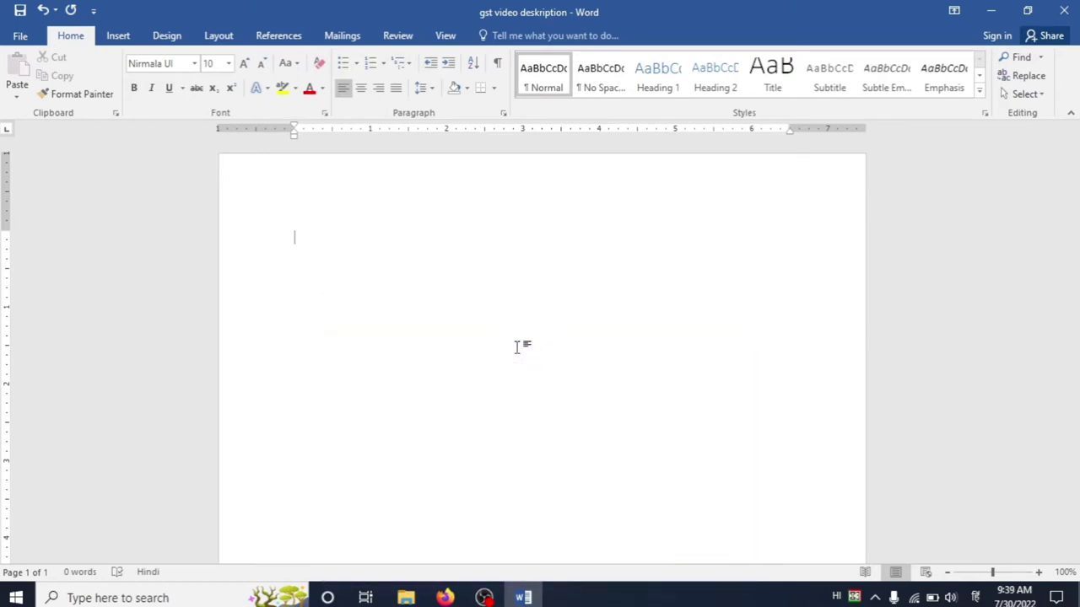
Step: Add the centred, underlined Hindi heading 'आवेदन पत्र' at the top of the letter
key(alt+shift)
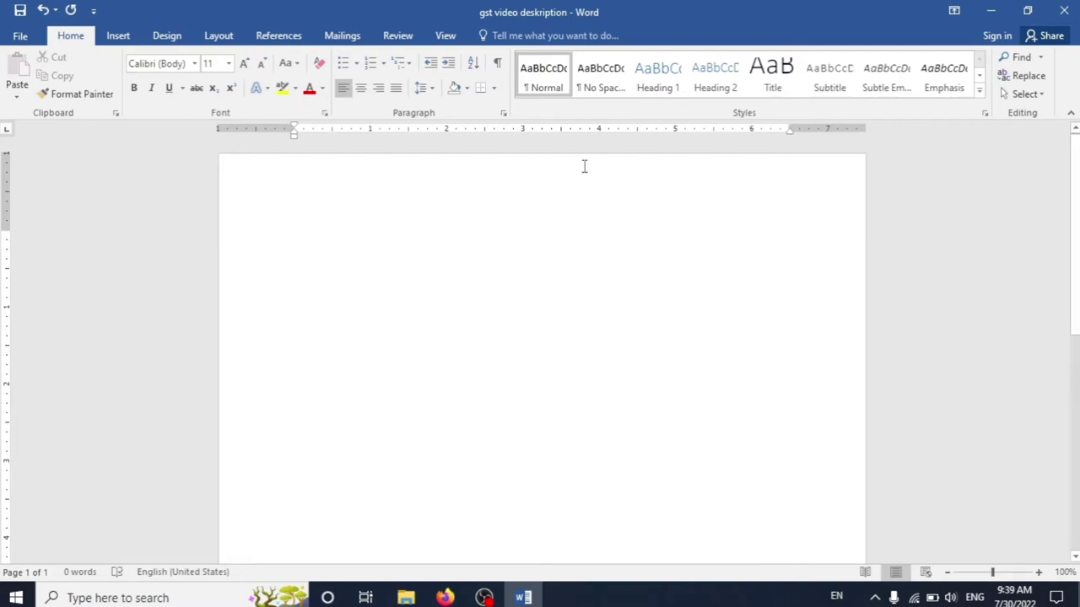
click(361, 88)
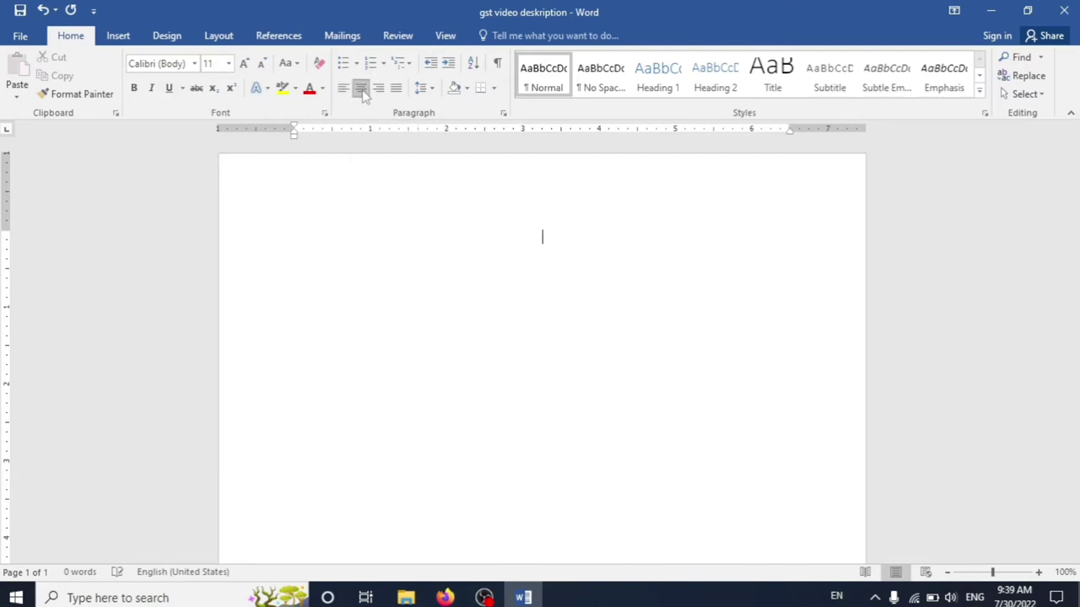
key(alt+shift)
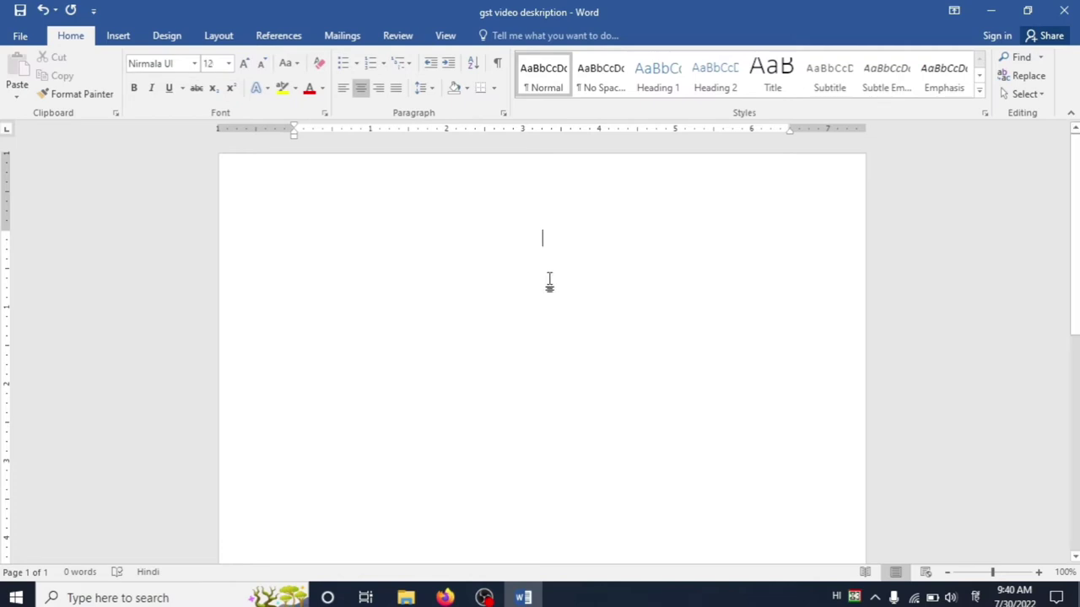
text(आवेदन)
text( पत्र)
drag(575, 237, 510, 239)
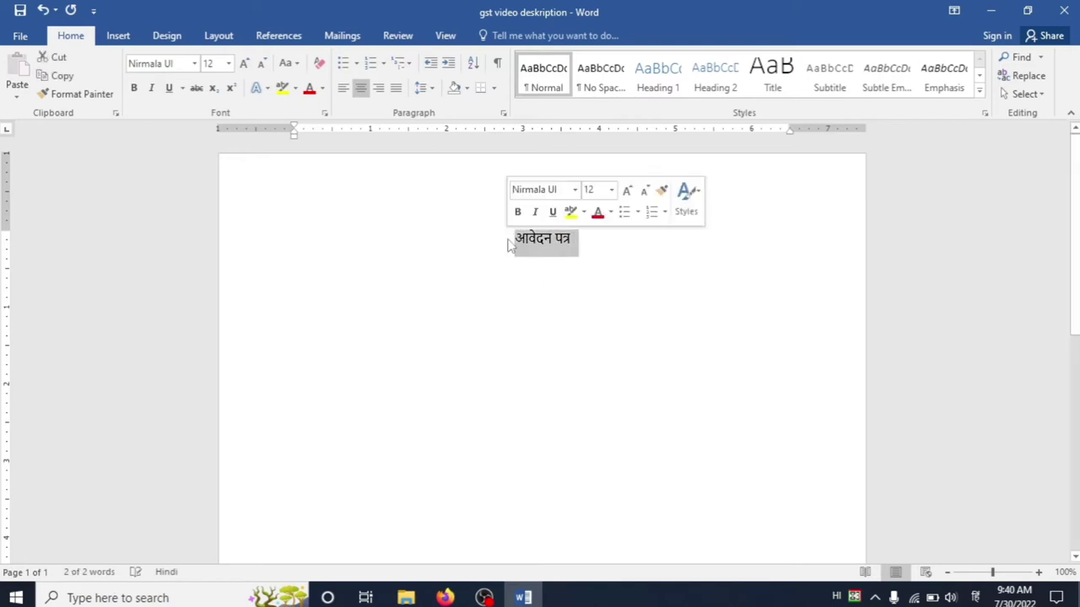
click(169, 89)
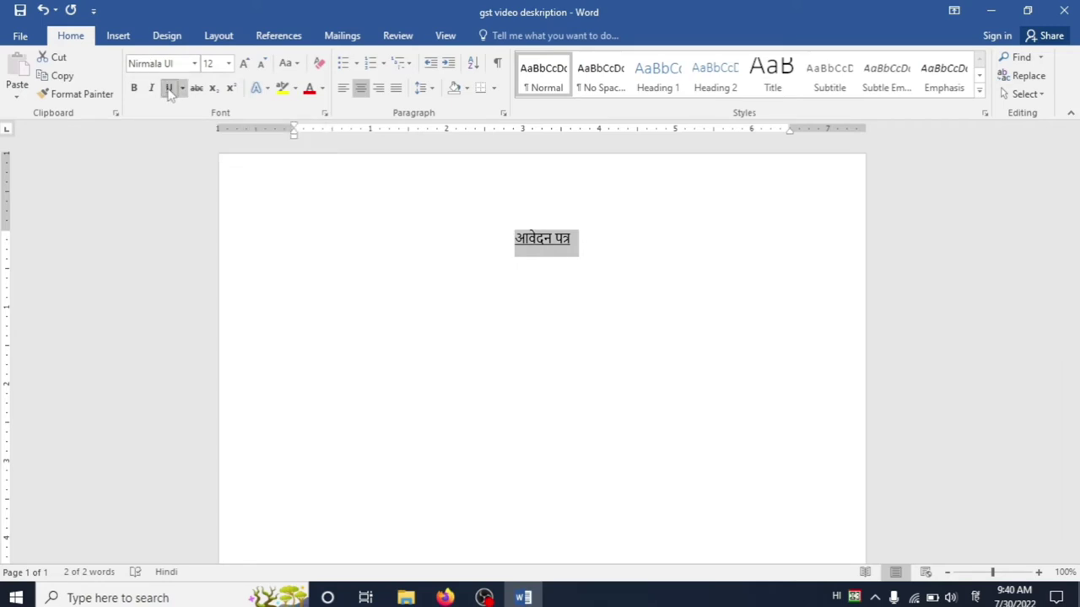
click(593, 240)
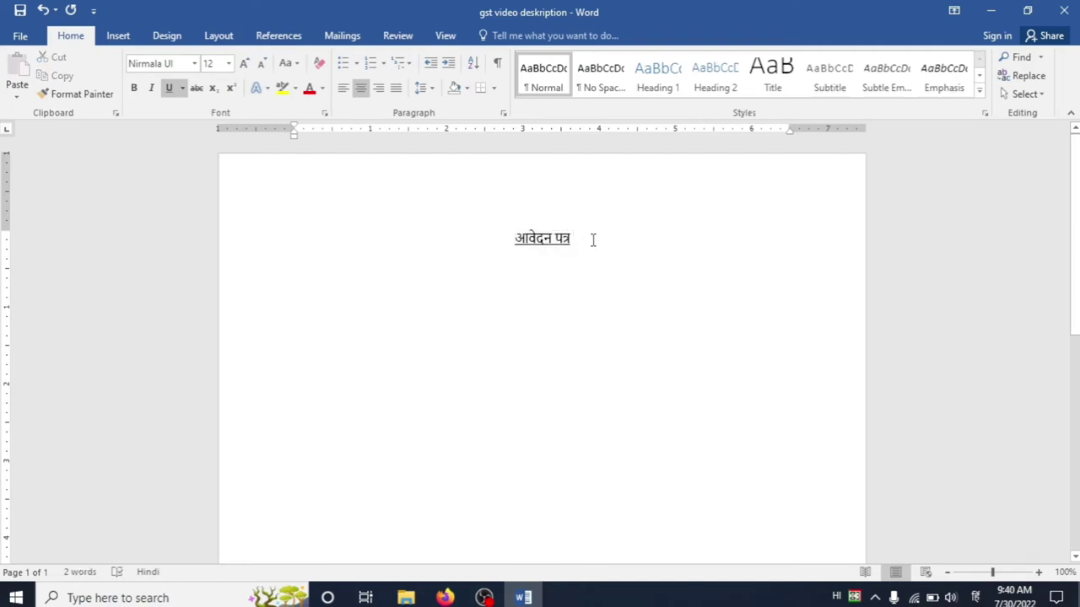
key(Return)
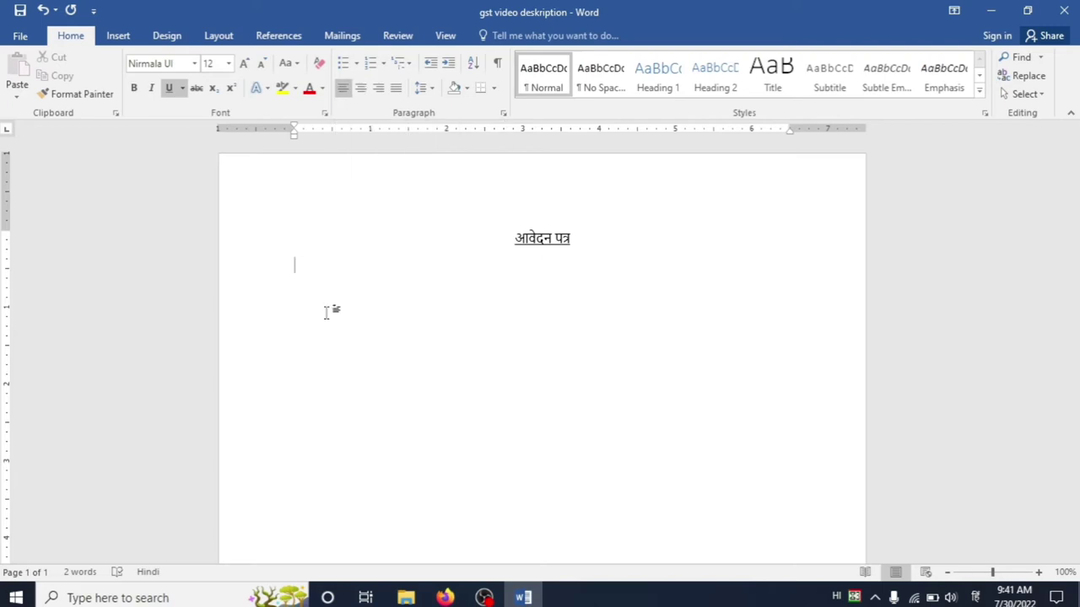
Step: Write the plain, non-underlined line 'सेवा में,' and start an indented line below it
text(सेवा)
text( में)
key(ctrl+u)
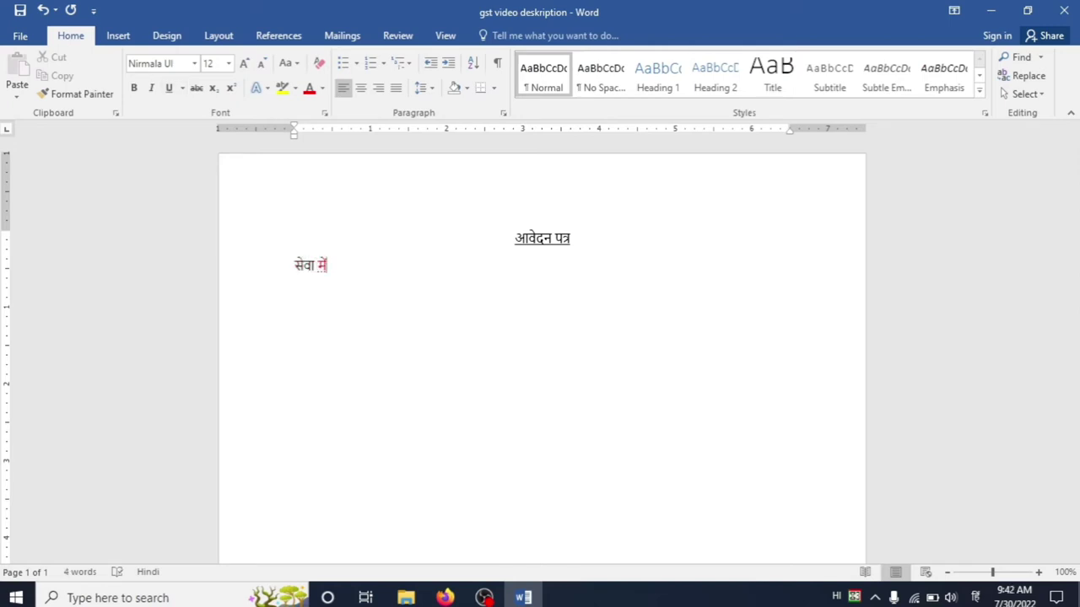
text(,)
key(Return)
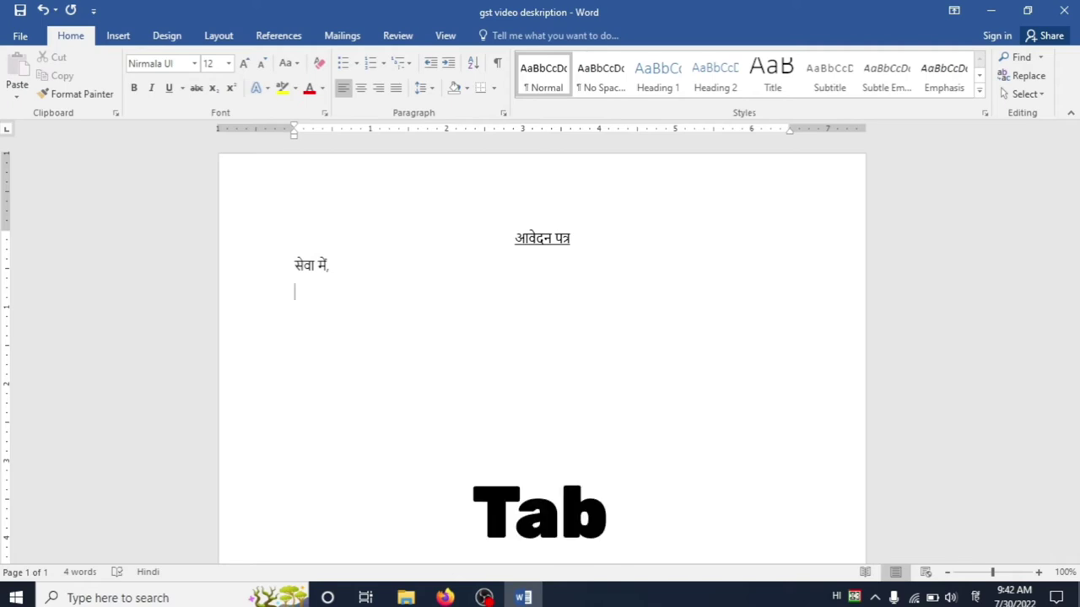
key(Tab)
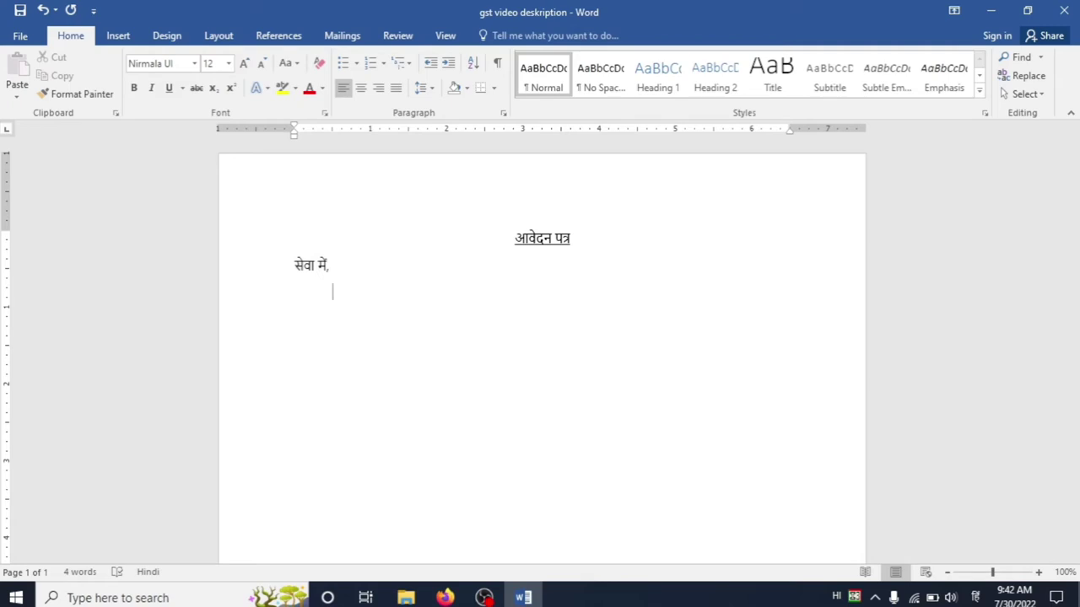
Step: Add indented addressee lines 'श्रीमान शाखा प्रबंधक महोदय जी' and 'भारतीय स्टेट बैंक'
key(Tab)
text(श्रीमान)
text( शाखा )
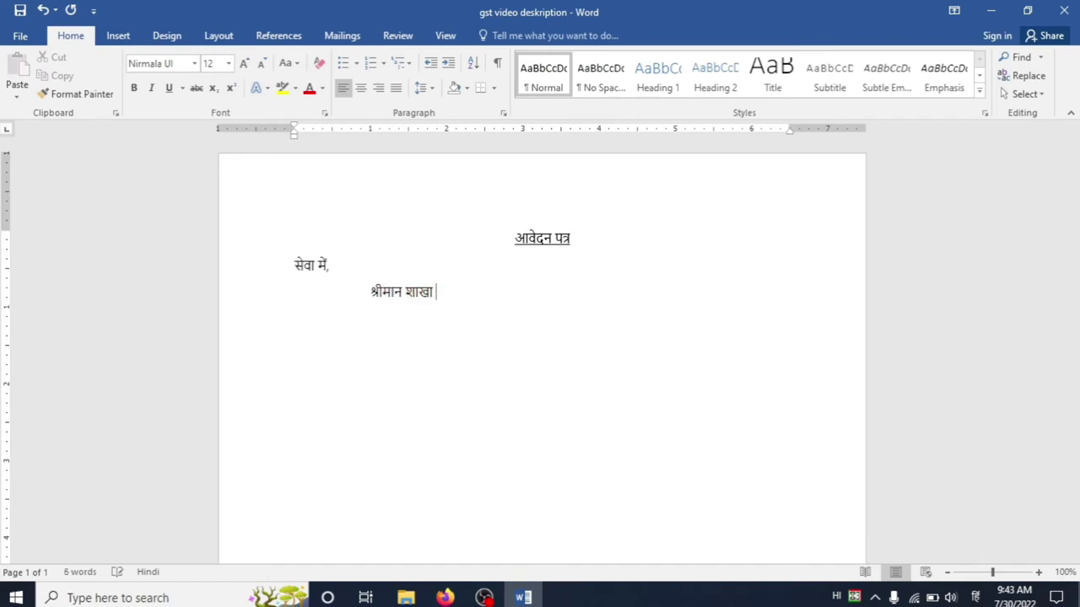
text(प्र)
text(बंधक महोद)
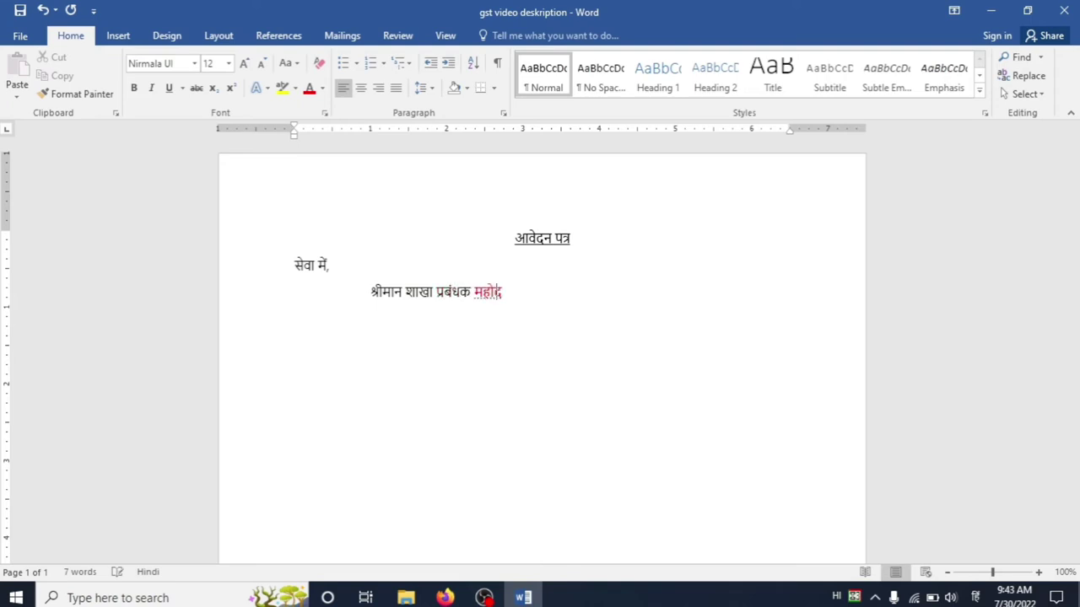
text(य ज)
text(ी)
key(Return)
key(Tab)
key(Tab)
text(भा)
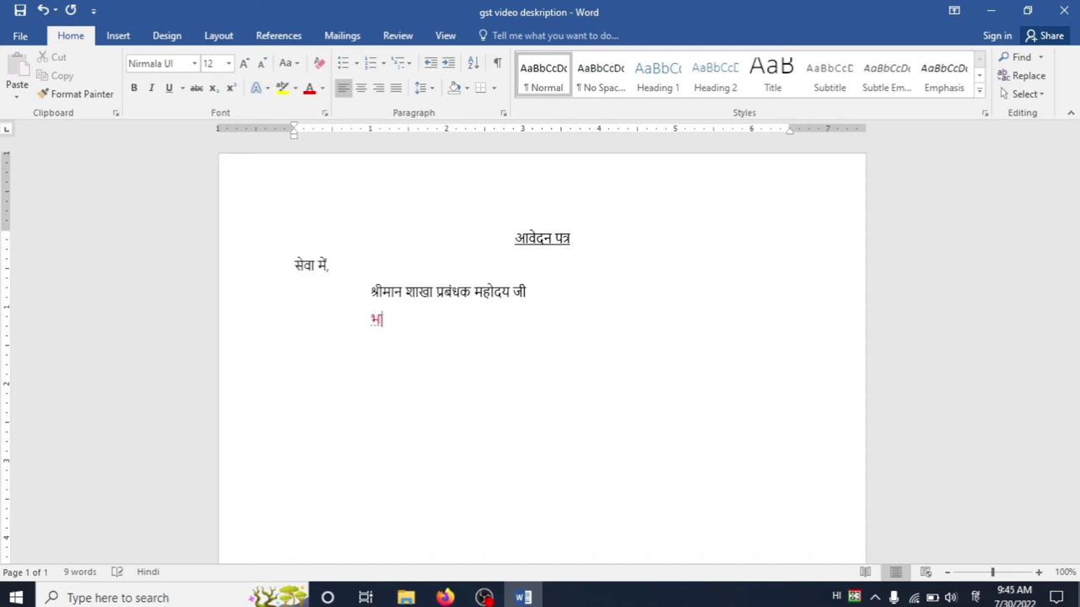
text(रतीय स्ट)
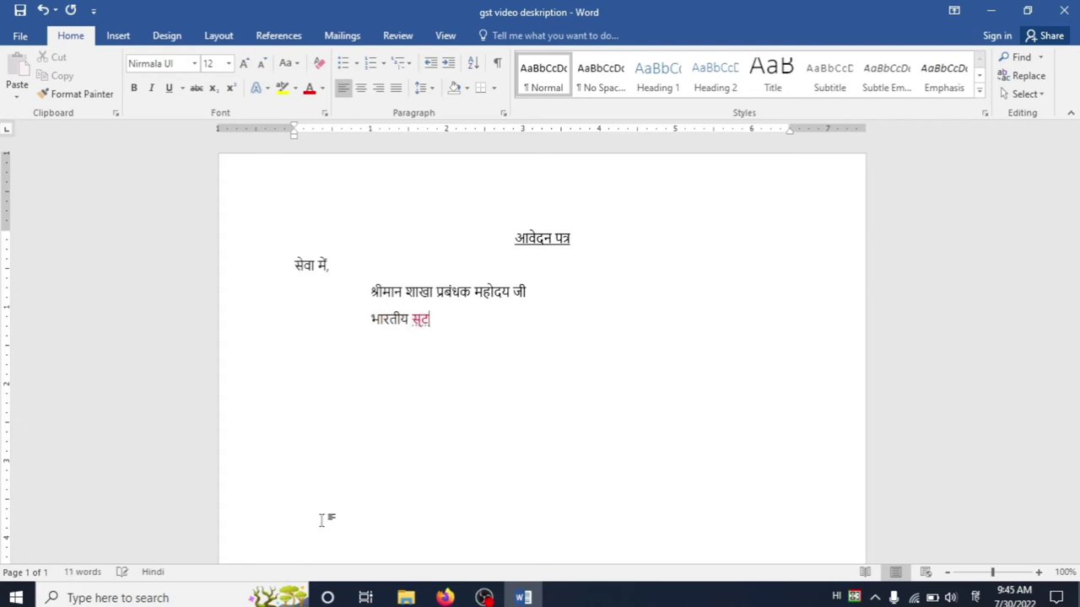
text(ेट)
text(बैं)
text(क)
Step: Add the indented branch line 'शाखा सिकन्दरा आगरा' and begin the subject label 'विषय :-'
key(Return)
key(Tab)
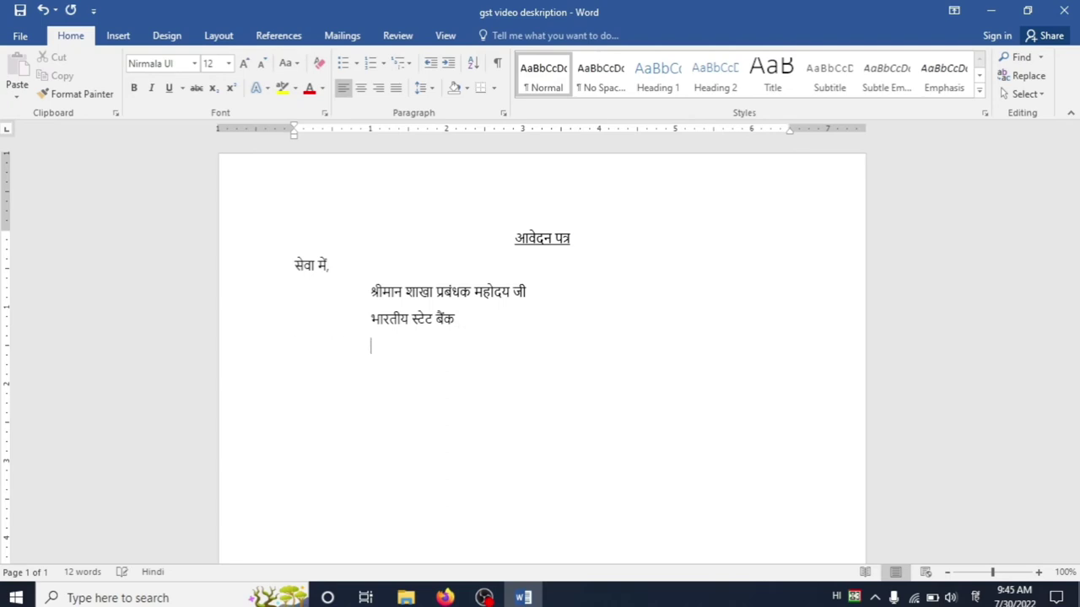
text(शा)
text(खा )
text(सिकन्दर)
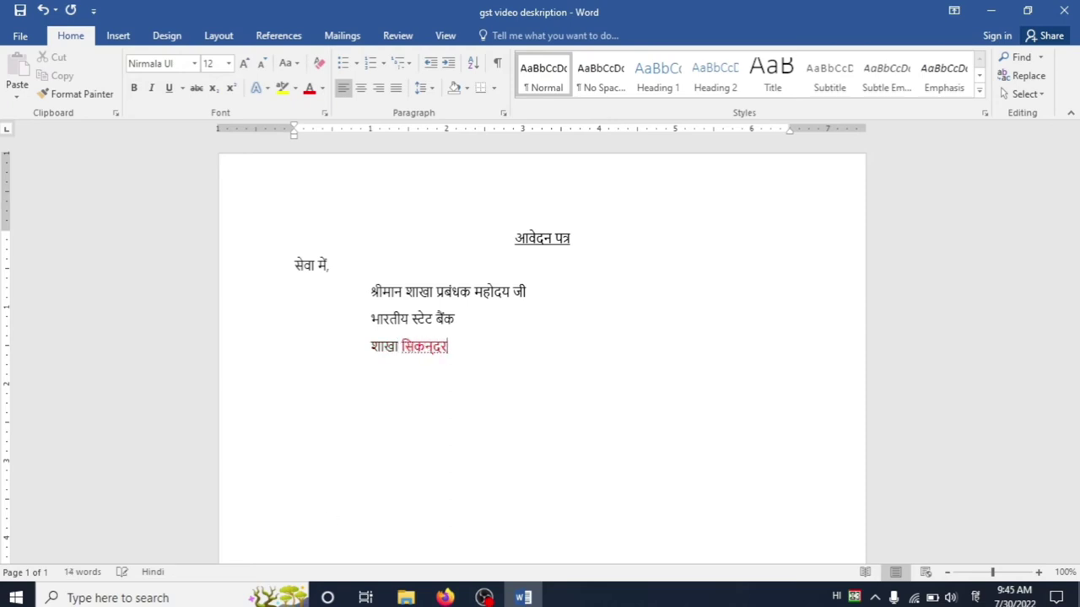
text(ा)
text( आगरा)
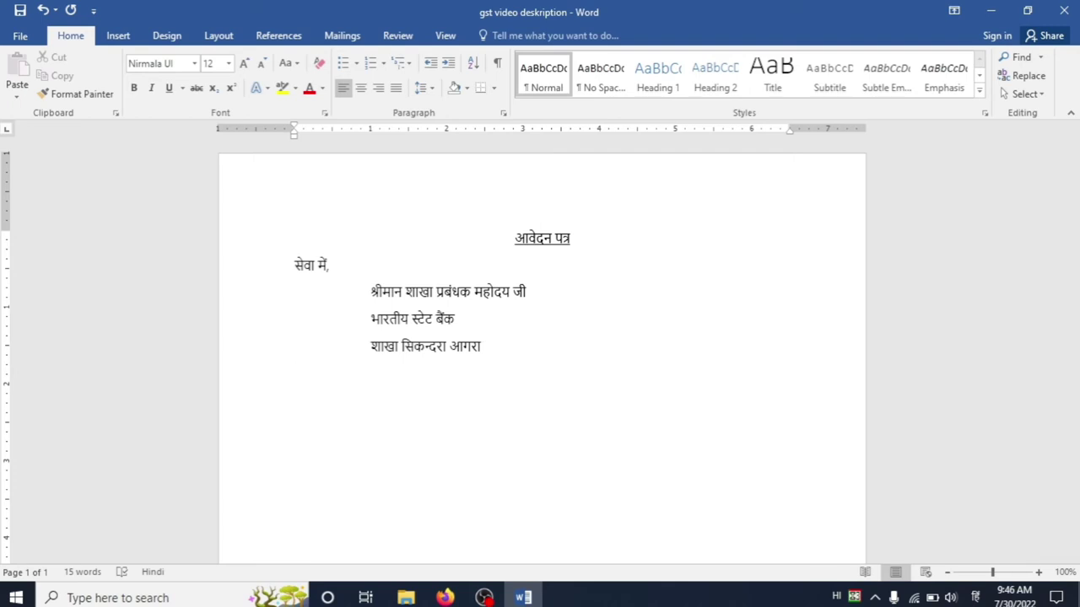
text(वि)
text(षय :-)
Step: Complete the subject as 'नयी चेक बुक प्राप्त करने हेतु आवेदन पत्र', fixing the typo 'रकने'
key(Tab)
text(नयी)
text( चेक)
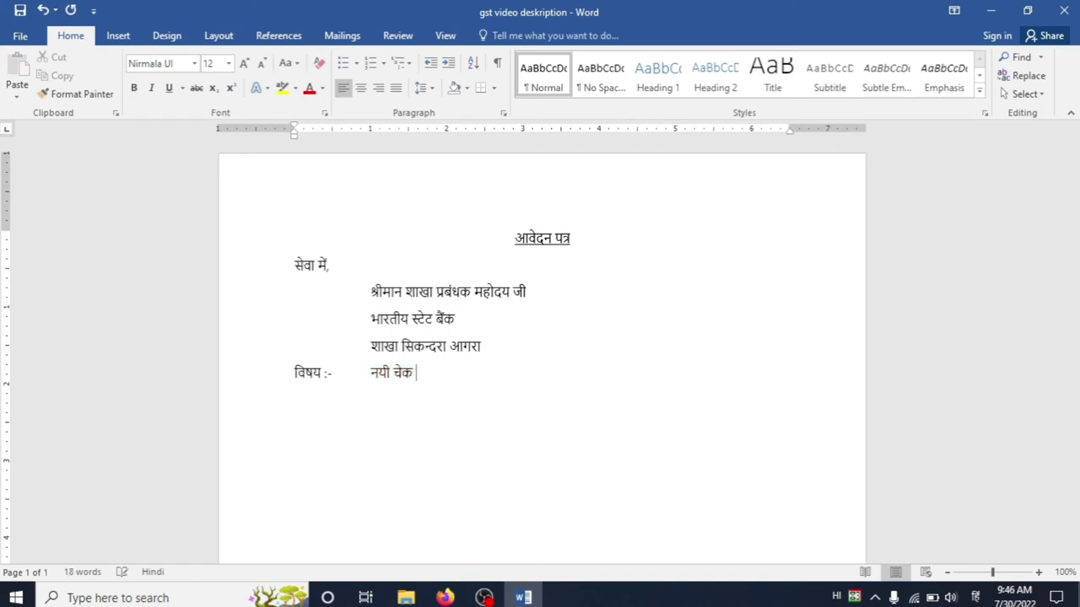
text( बुक प्)
text(राप्त रकने)
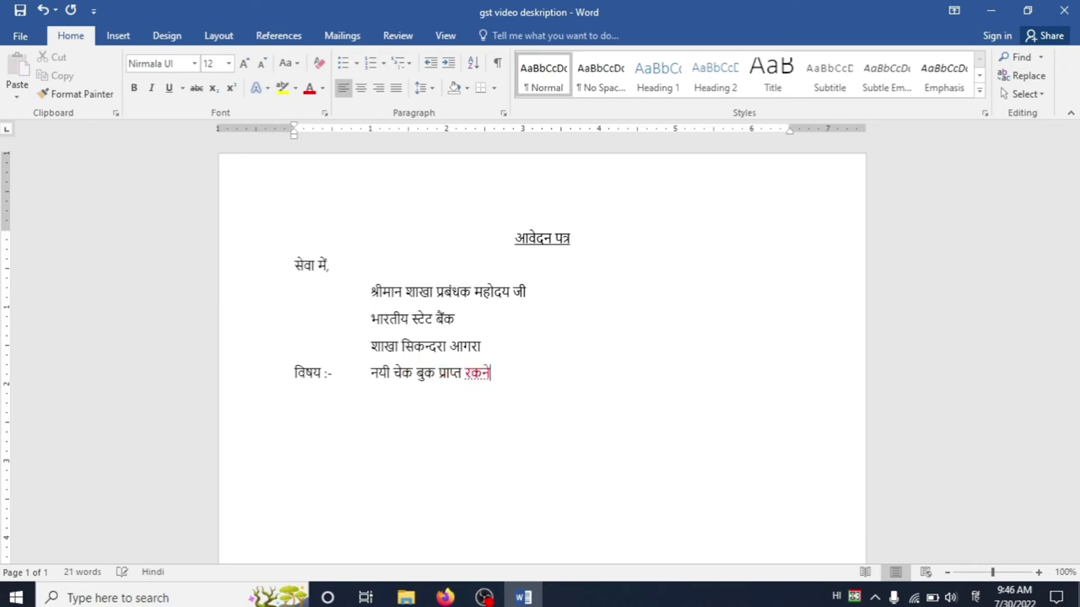
key(BackSpace)
key(BackSpace)
key(BackSpace)
key(BackSpace)
text(करने)
text( हेतु )
text(आवेदन पत्र)
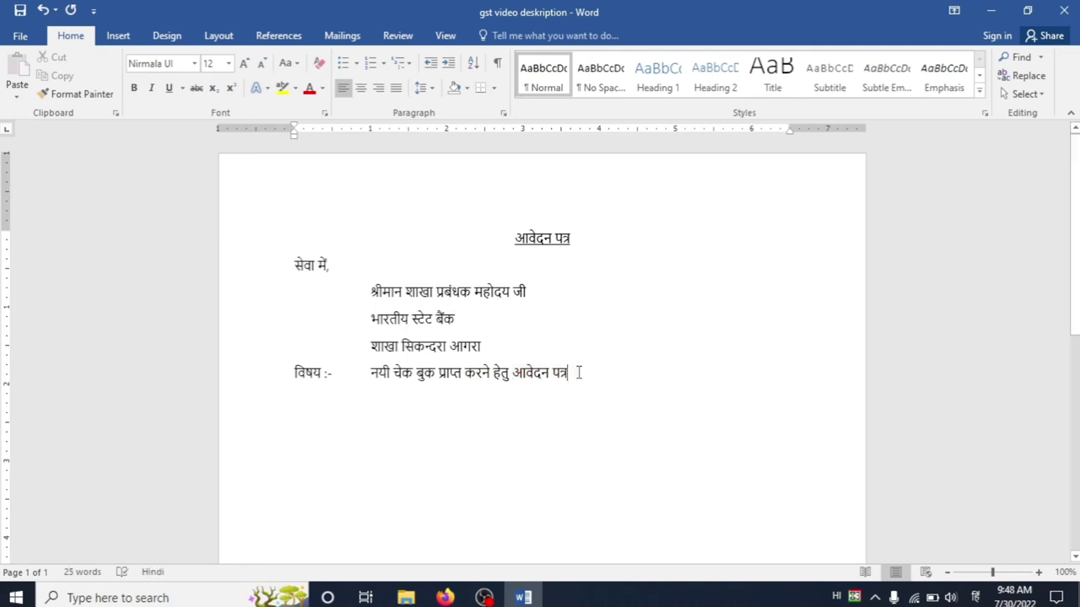
key(Return)
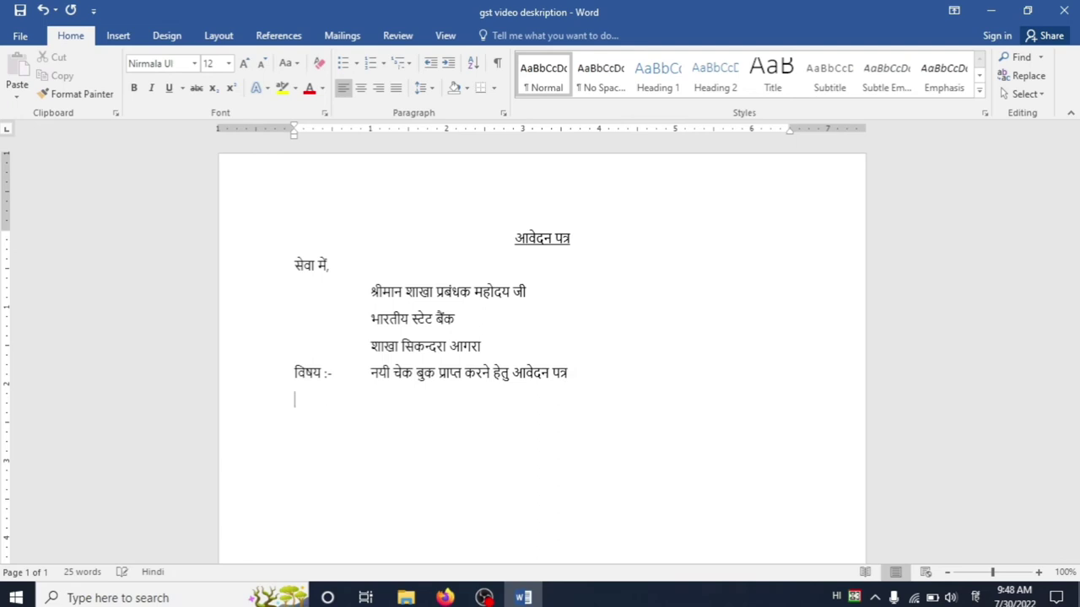
Step: Type the greeting 'महोदय,' and start an indented first line for the letter body
text(महो)
text(दय,)
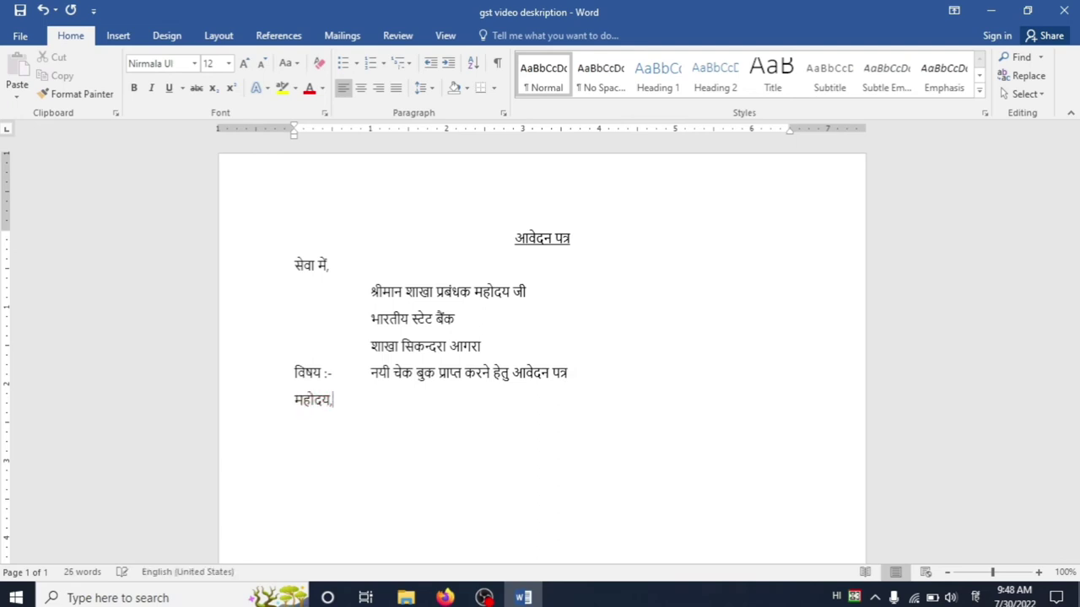
key(Return)
key(Tab)
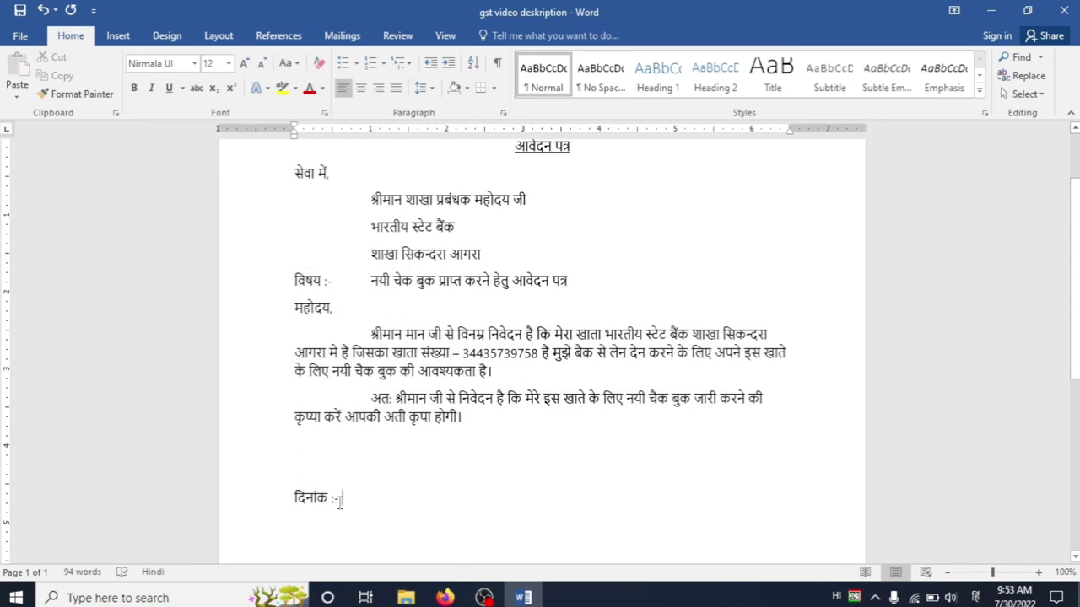
Step: Place 'प्रार्थी' at the signature position on the date line with 'नाम:-' beneath it
key(Tab)
key(Tab)
key(Tab)
key(Tab)
key(Tab)
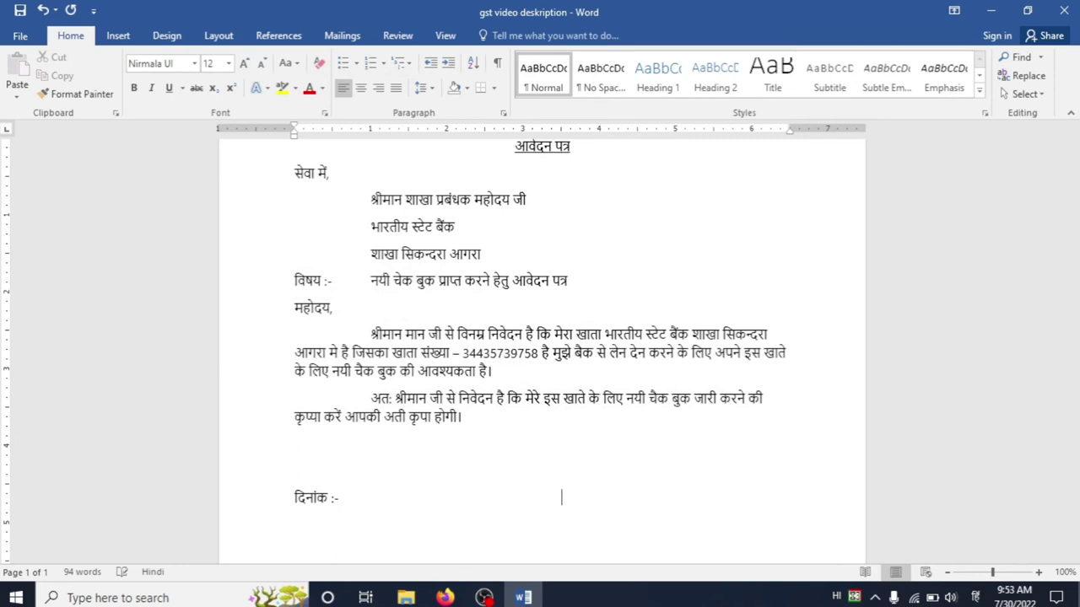
text(प)
text(्रार्थ)
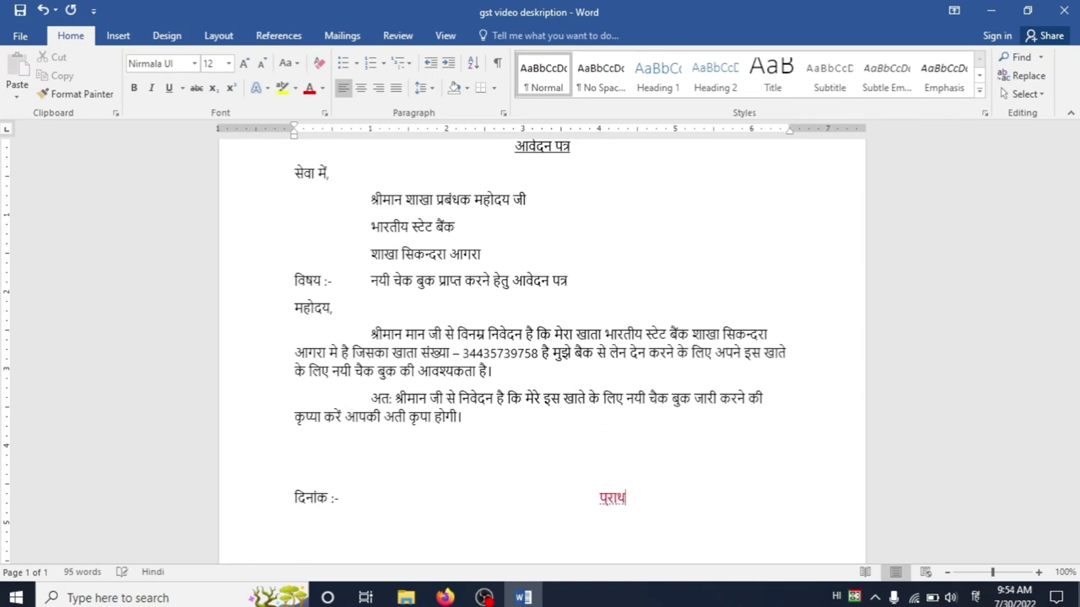
text(ी)
key(Return)
key(BackSpace)
key(BackSpace)
key(BackSpace)
text(नाम)
text(:-)
Step: Add the 'खाता न' and 'मो. -' lines below the name line in the signature block
key(Return)
text(खा)
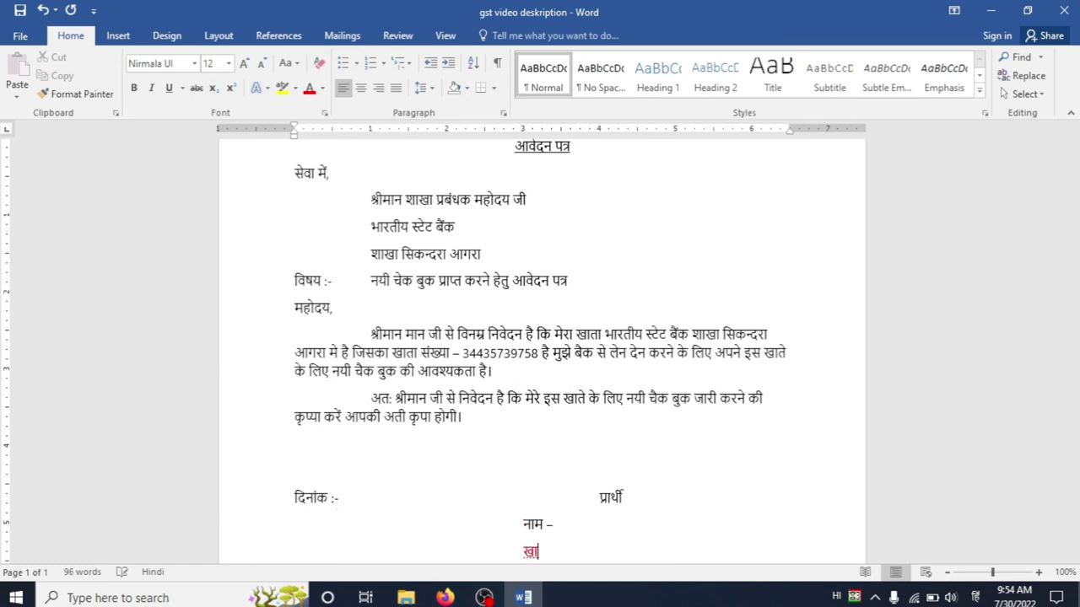
text(ता न)
key(Return)
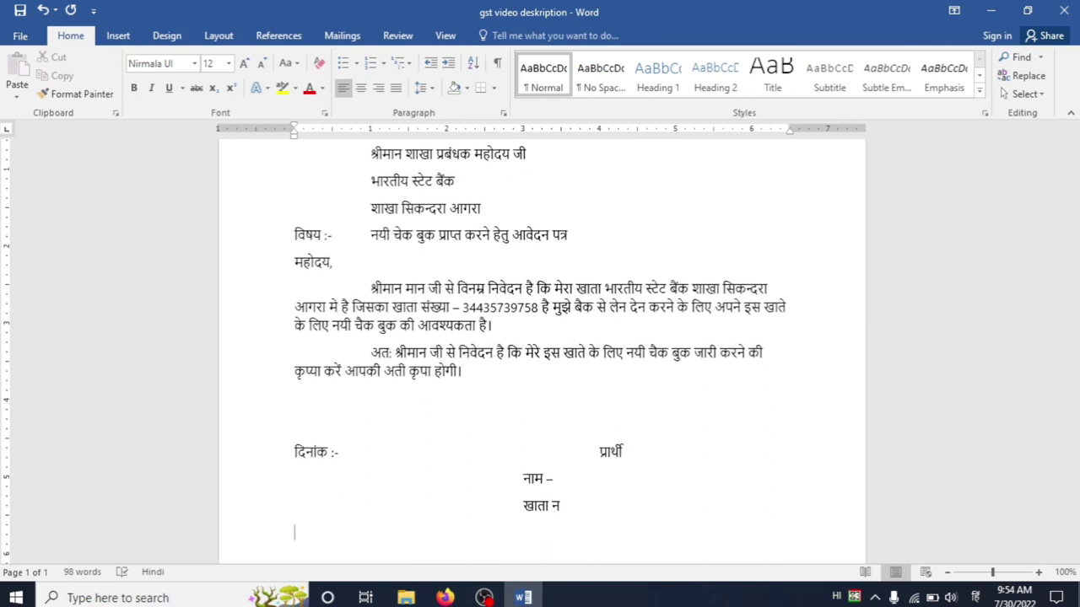
key(Tab)
key(Tab)
key(Tab)
text(मा)
text(ो;)
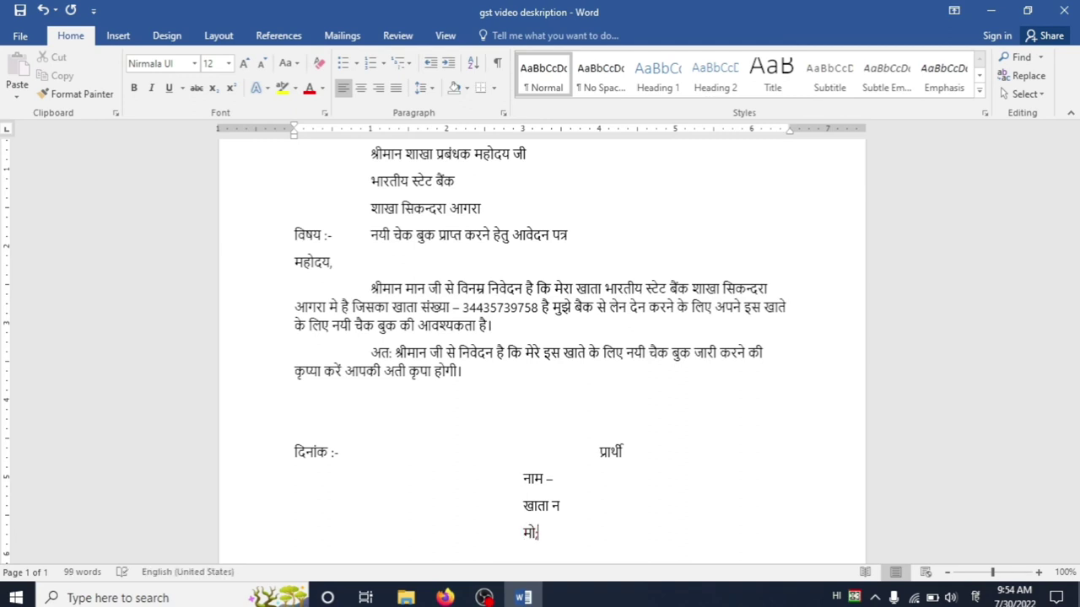
key(BackSpace)
text(. -)
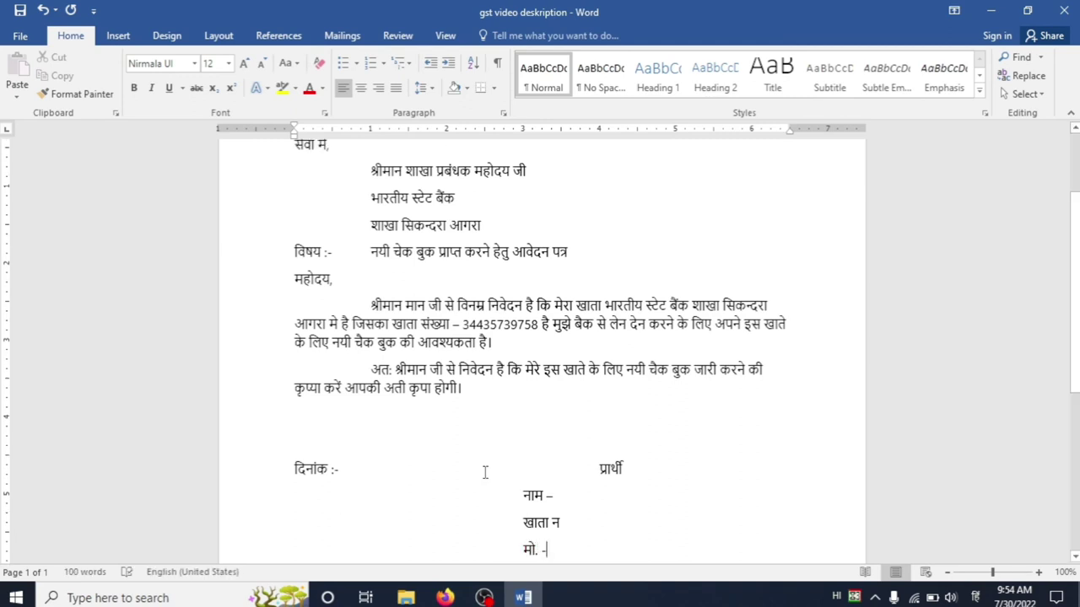